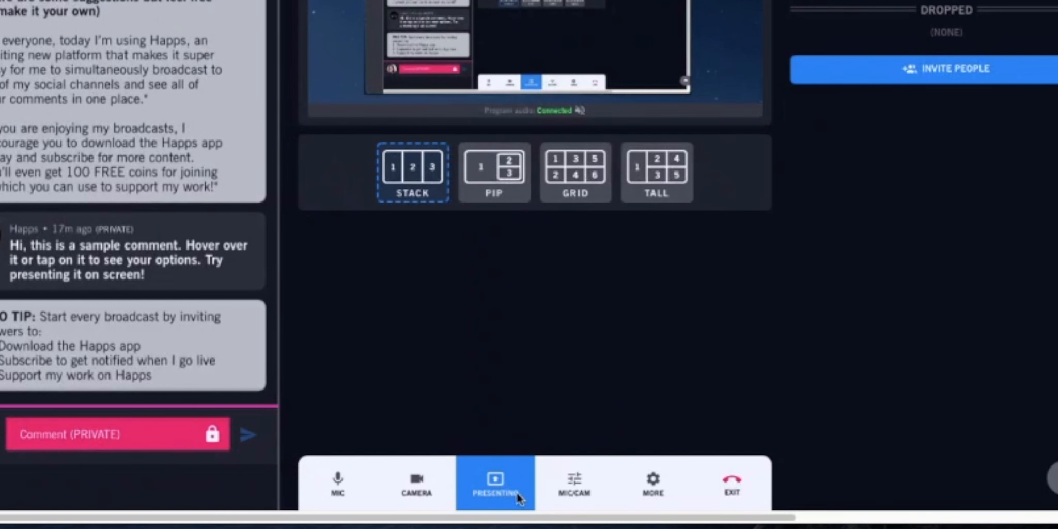
Open the broadcast's mic and camera settings, choosing Aggregate Device as the microphone and OBS Virtual Camera as the camera
click(575, 491)
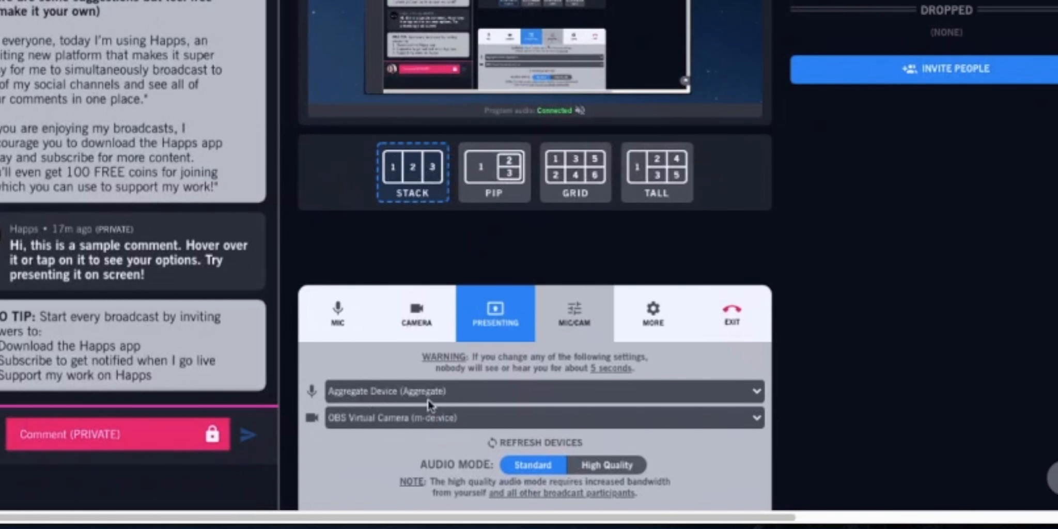
click(482, 398)
click(483, 397)
click(484, 396)
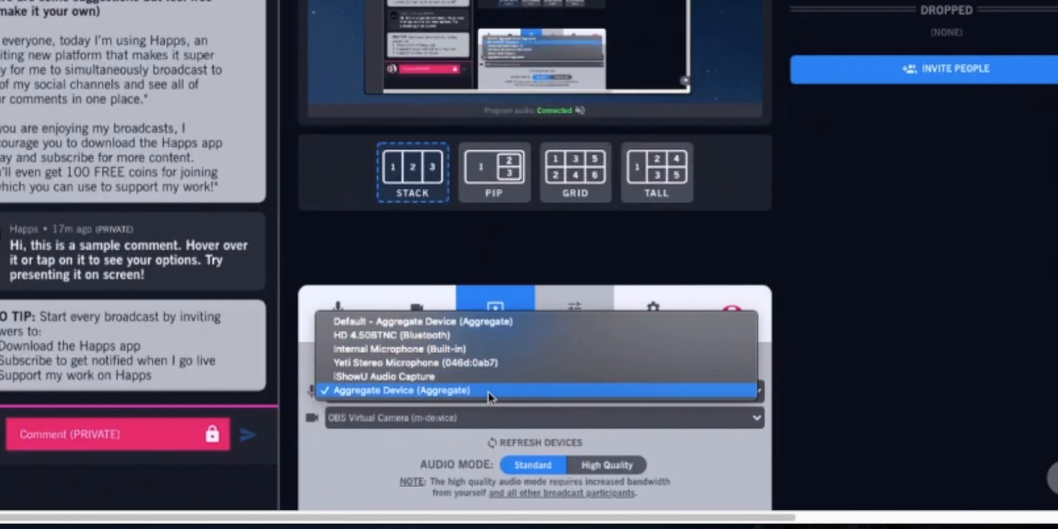
click(488, 395)
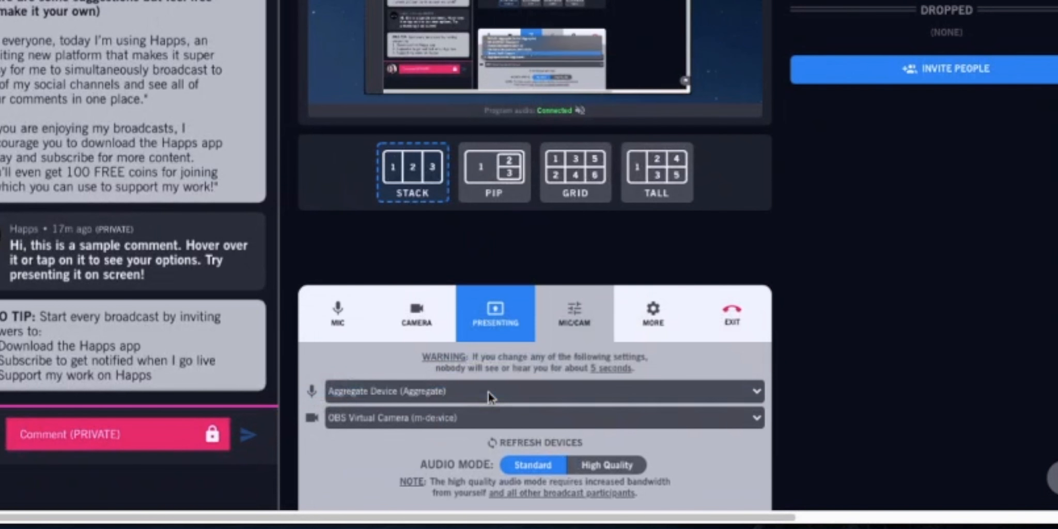
click(492, 427)
click(492, 423)
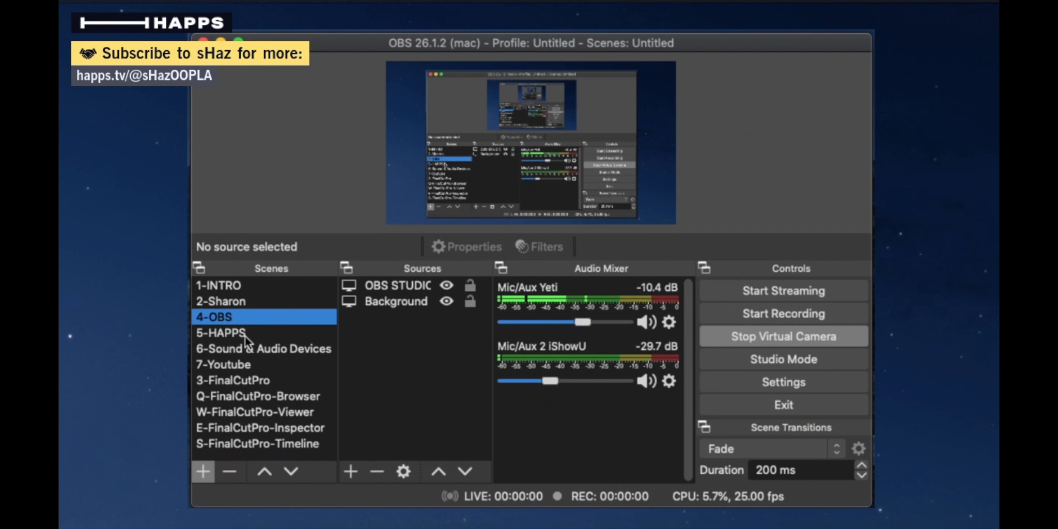
Switch to OBS and make 6-Sound & Audio Devices the active scene
key(2)
key(4)
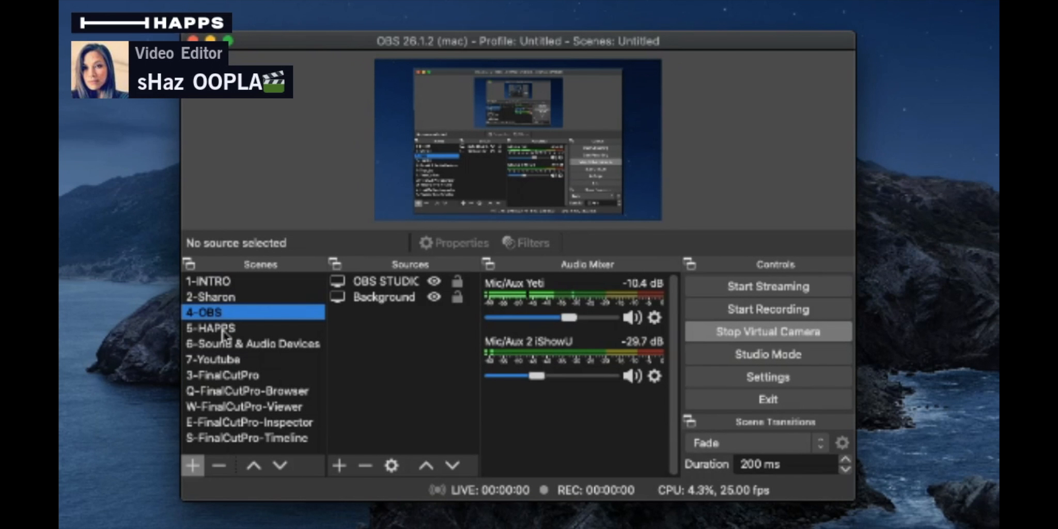
key(5)
key(6)
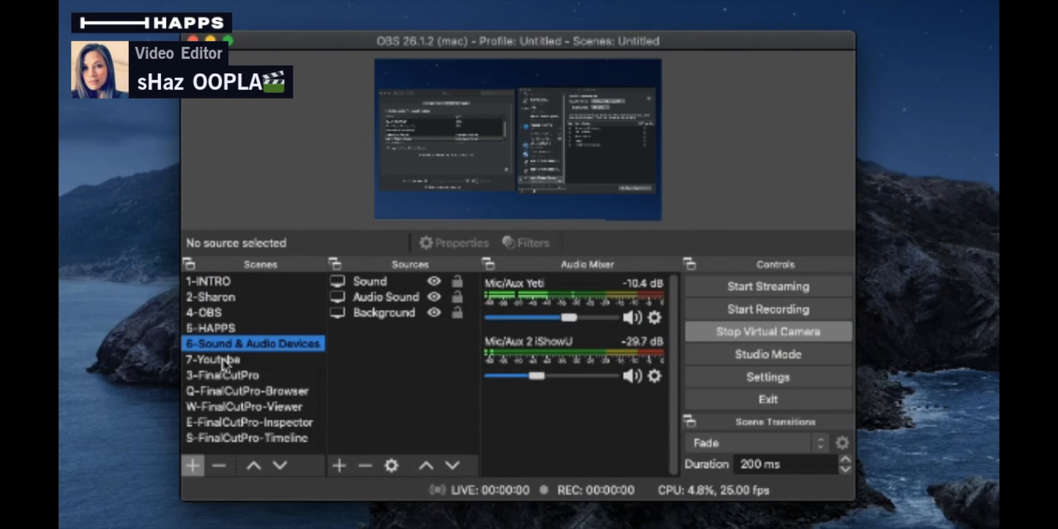
click(224, 360)
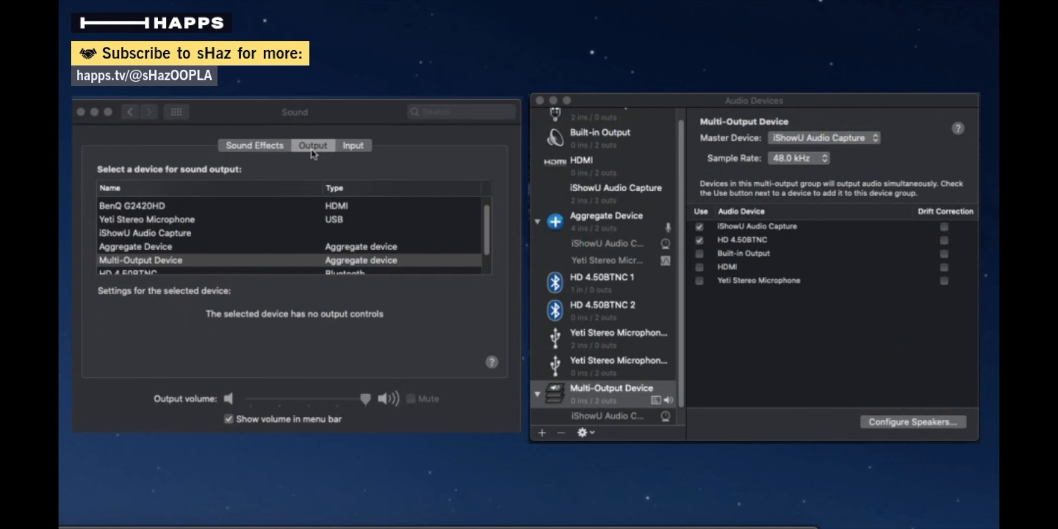
Review the selected output and input devices in the Sound preferences and the Aggregate Device configuration in Audio Devices
click(312, 151)
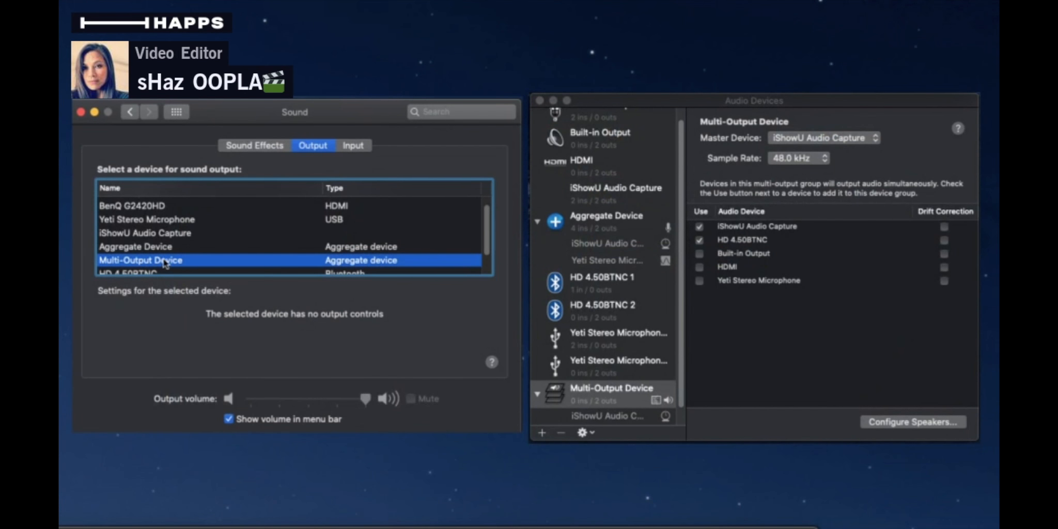
click(350, 149)
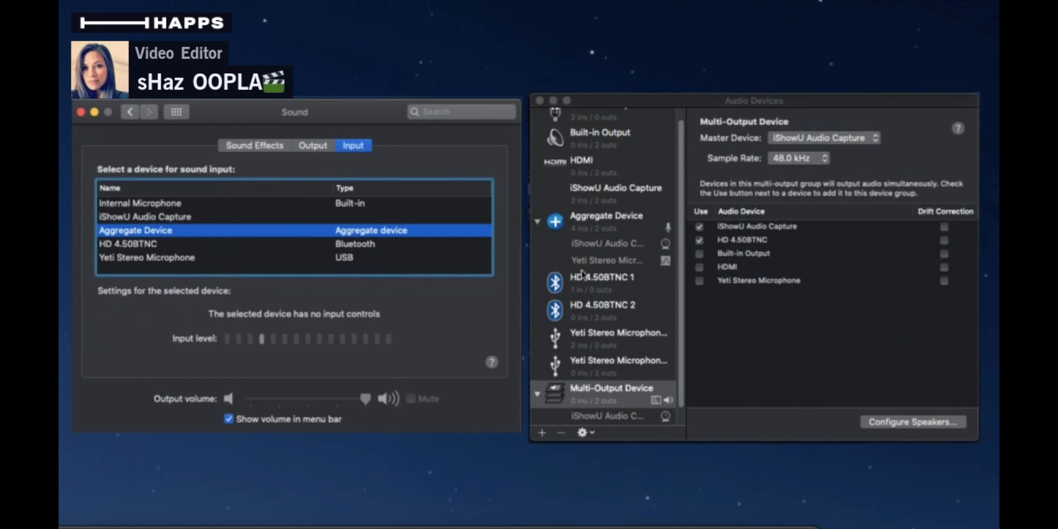
click(589, 225)
click(590, 225)
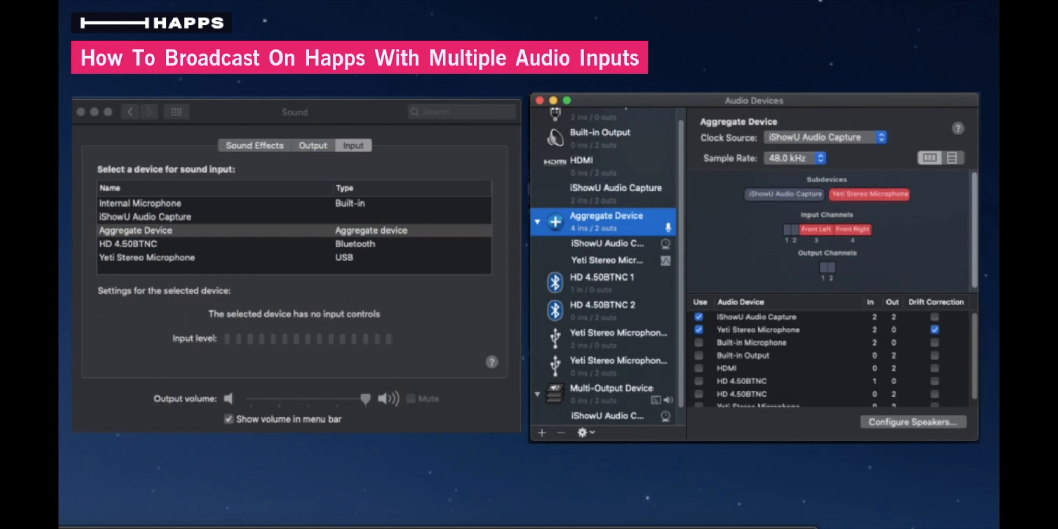
Switch to the iShowU Audio Capture web page and read its description of working with iShowU Studio and iShowU Instant
key(super+Tab)
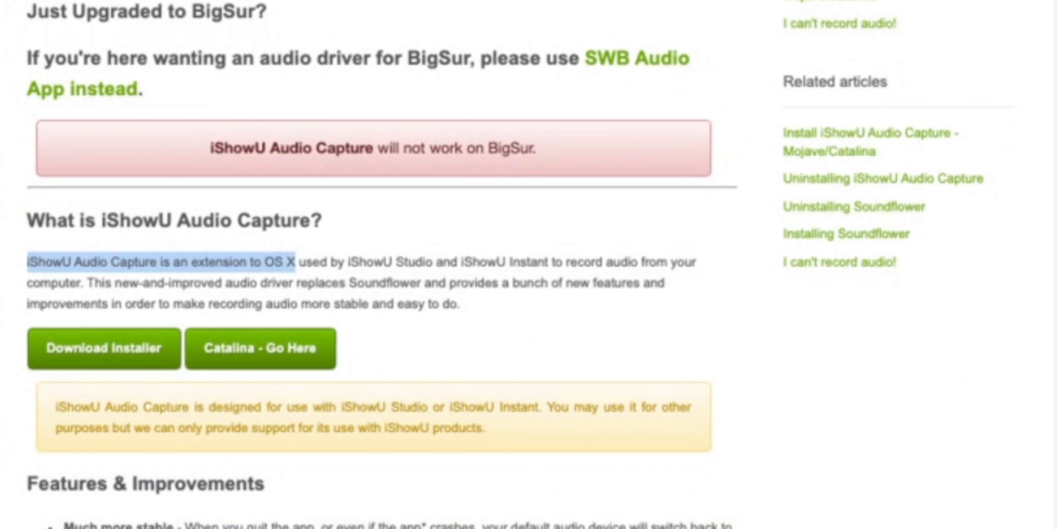
drag(348, 262, 432, 262)
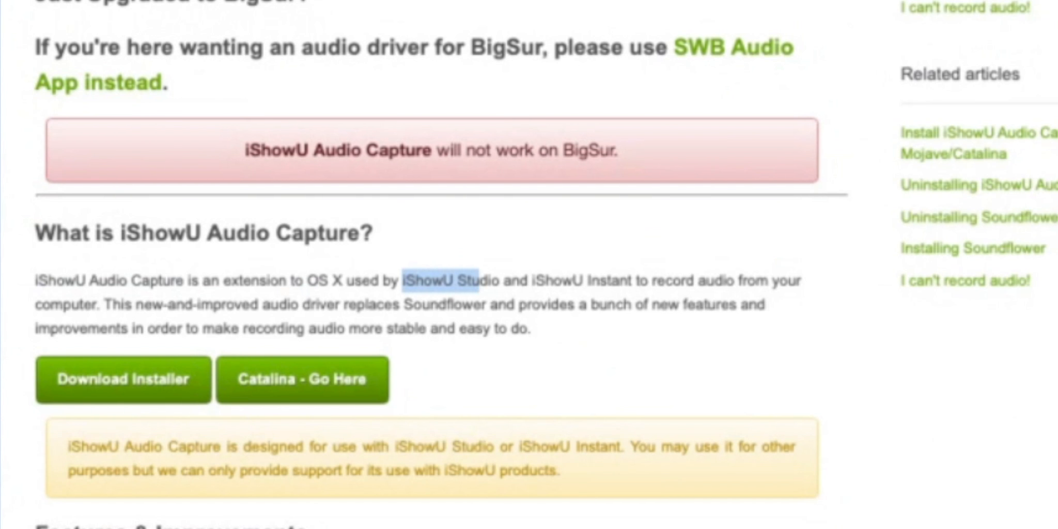
click(500, 282)
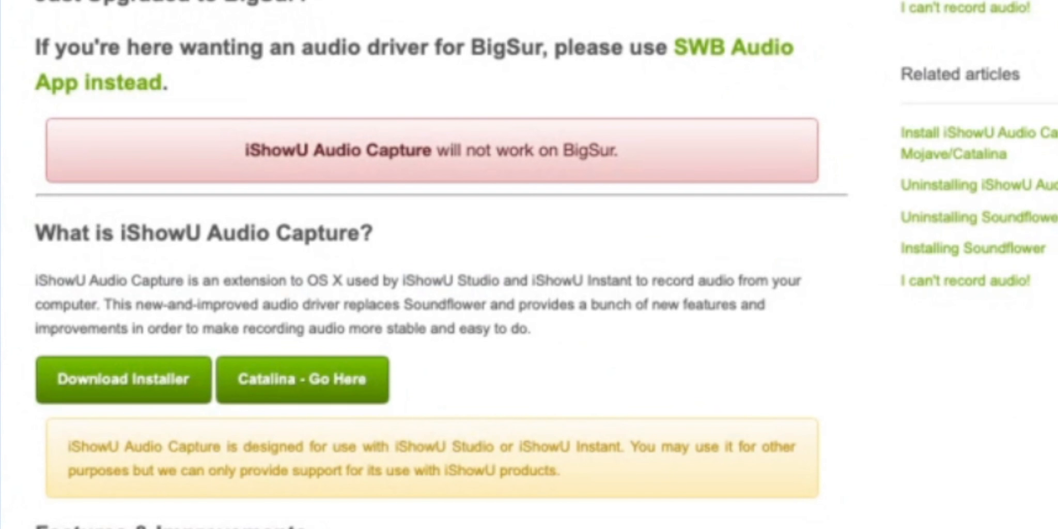
drag(532, 280, 632, 281)
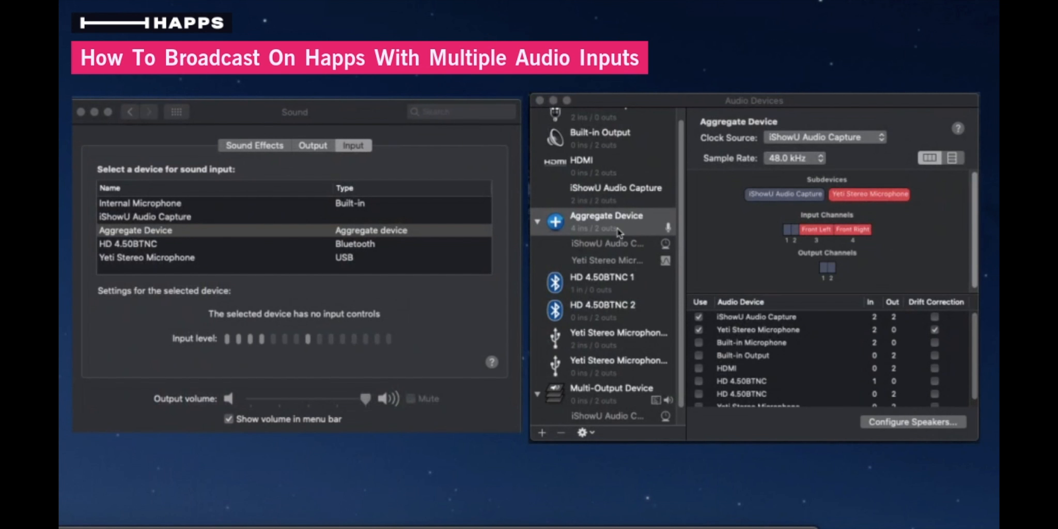
Examine the devices used by the Aggregate Device and Multi-Output Device in Audio Devices, and the options for creating new ones
click(620, 231)
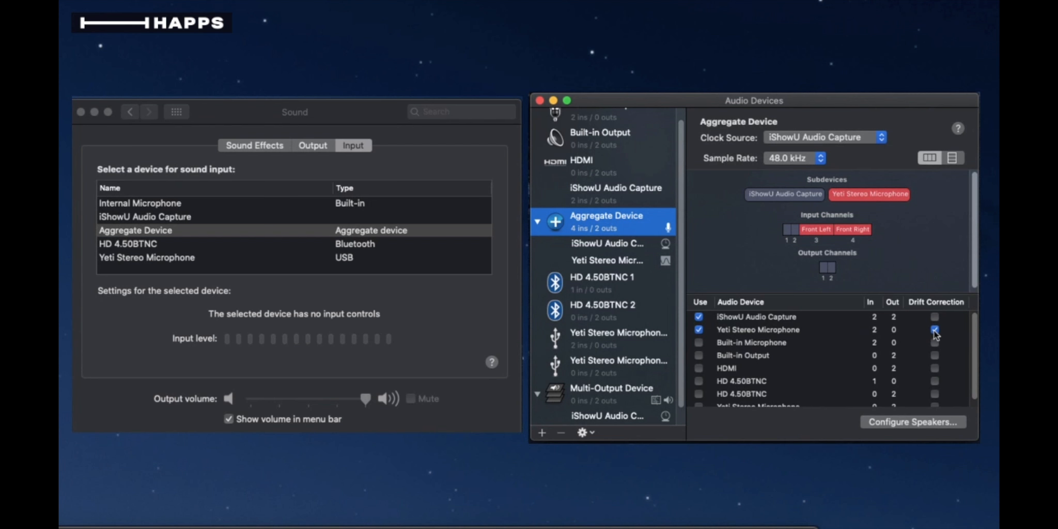
click(604, 383)
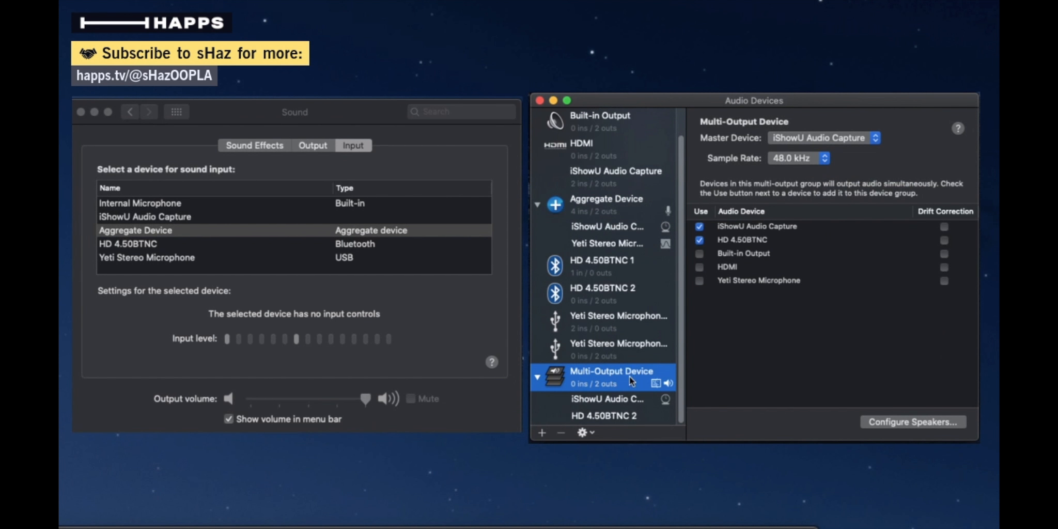
click(541, 434)
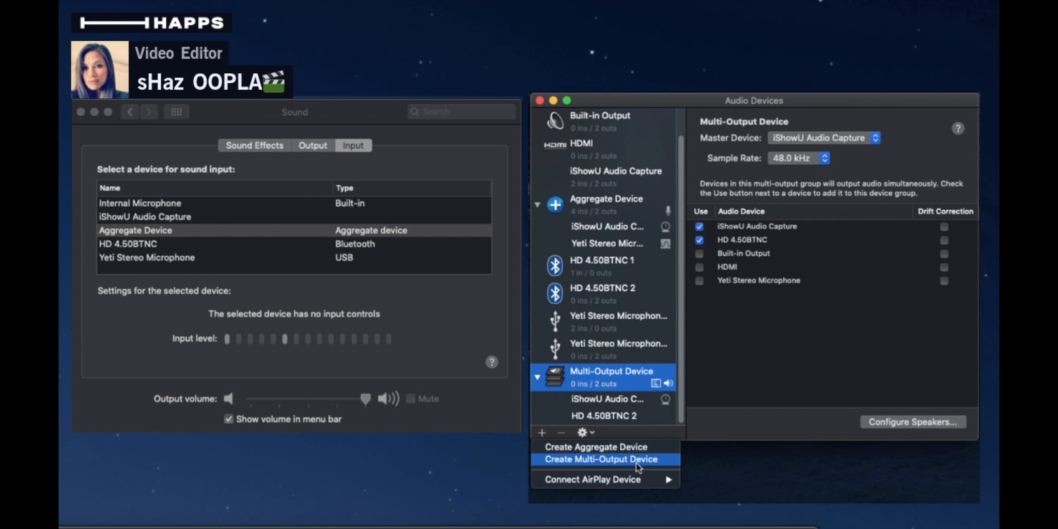
click(628, 382)
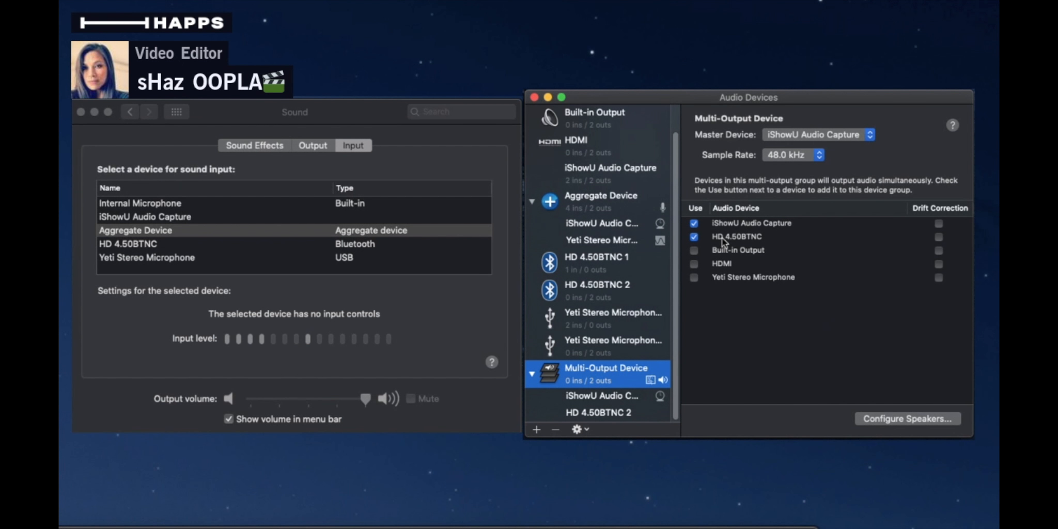
Activate the 4-OBS scene and open the Audio section of the OBS settings
key(4)
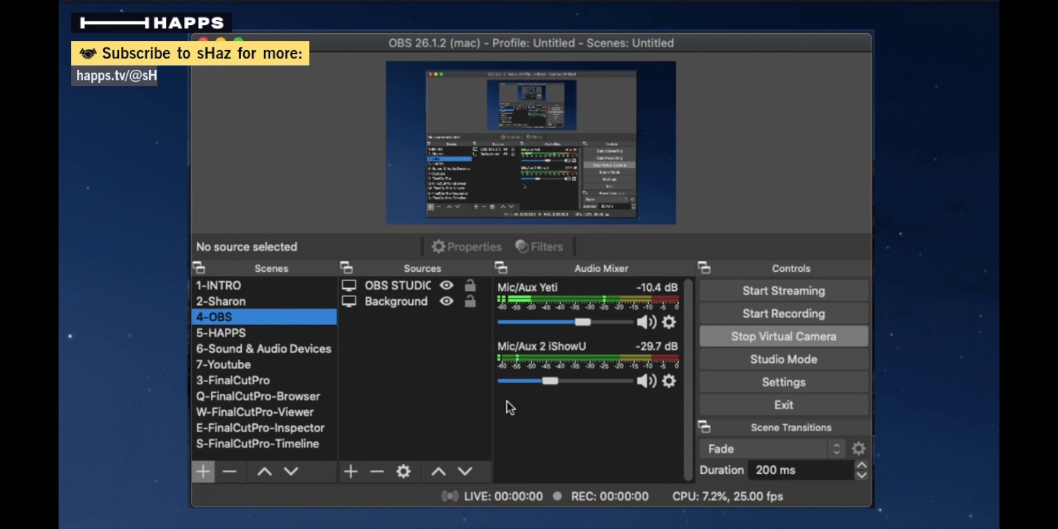
click(772, 385)
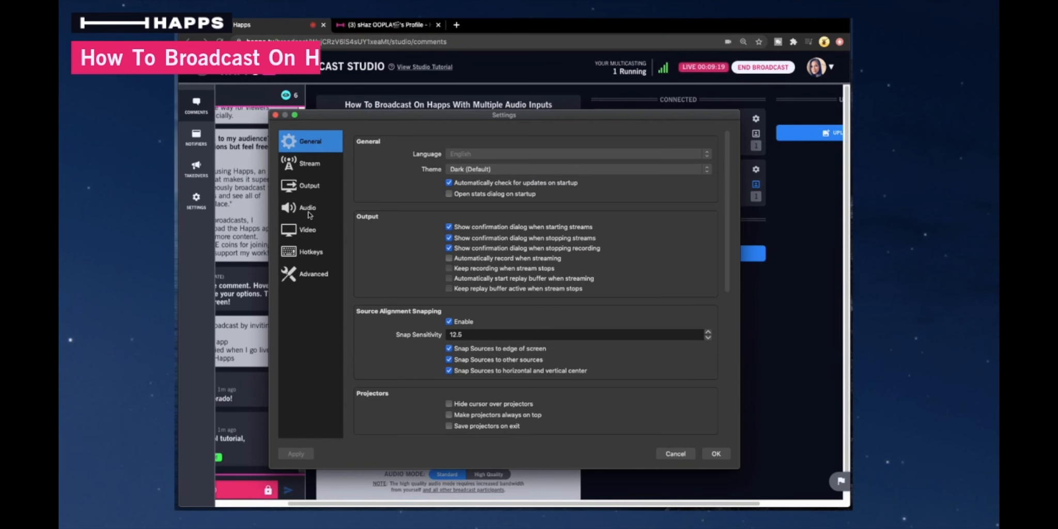
click(309, 208)
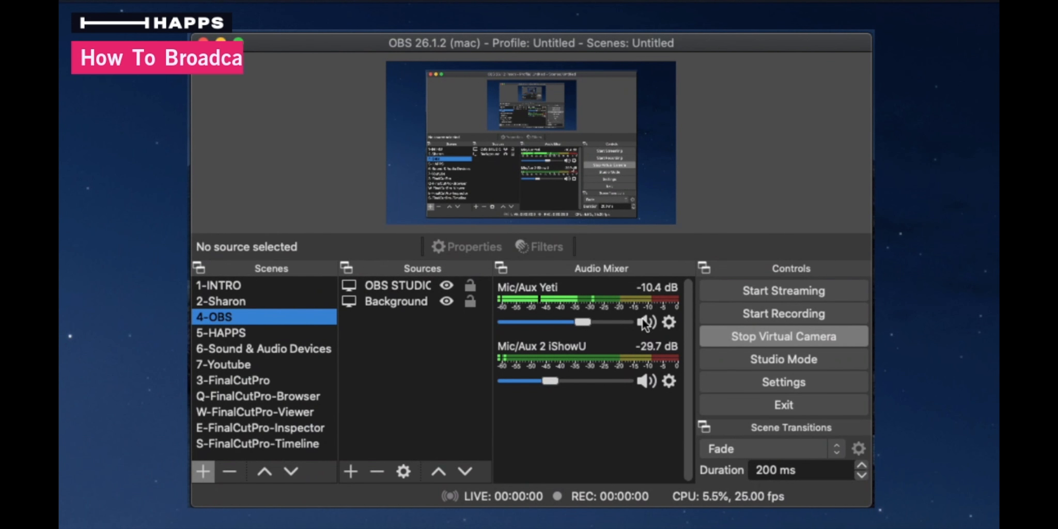
Check which capture device is assigned in the properties of the Mic/Aux Yeti and Mic/Aux 2 iShowU audio inputs
click(668, 323)
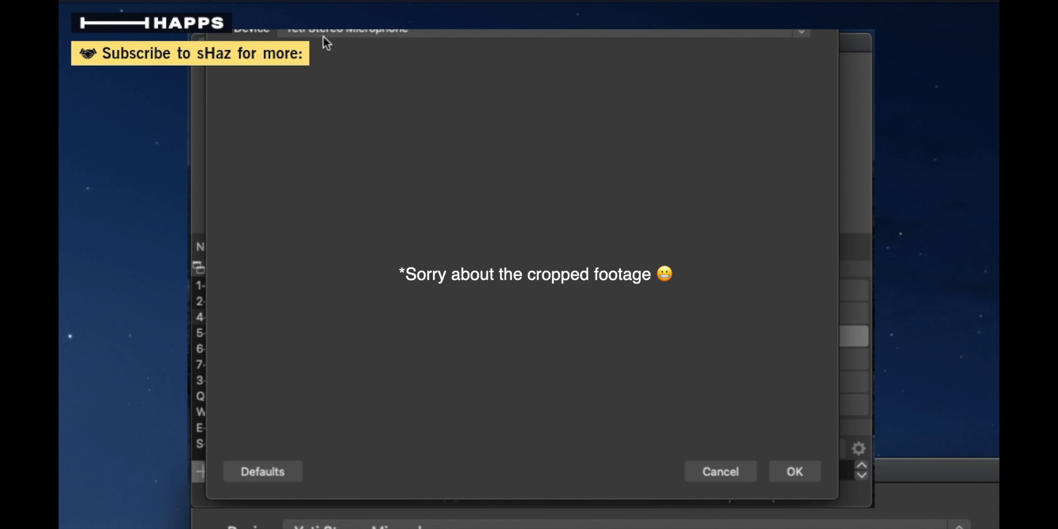
click(800, 472)
click(668, 382)
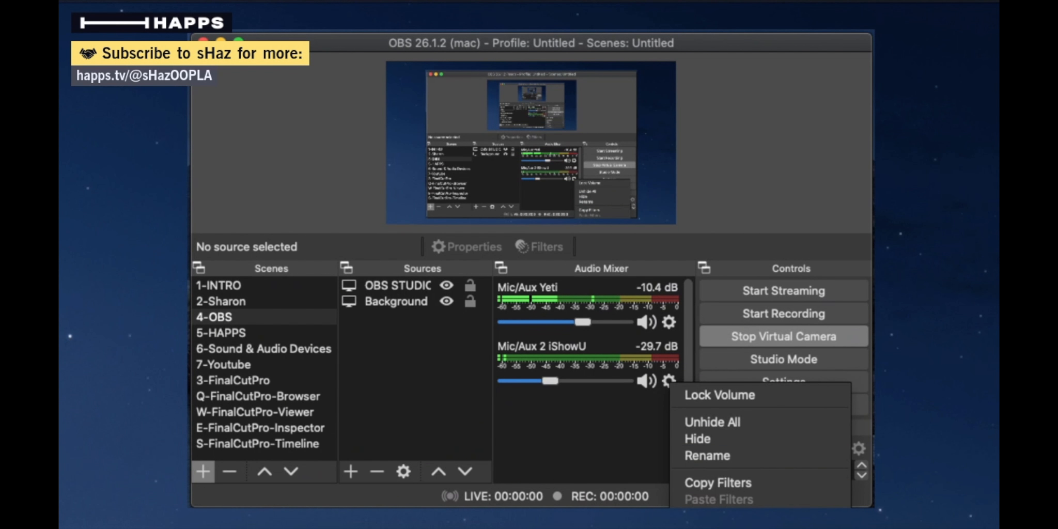
click(715, 528)
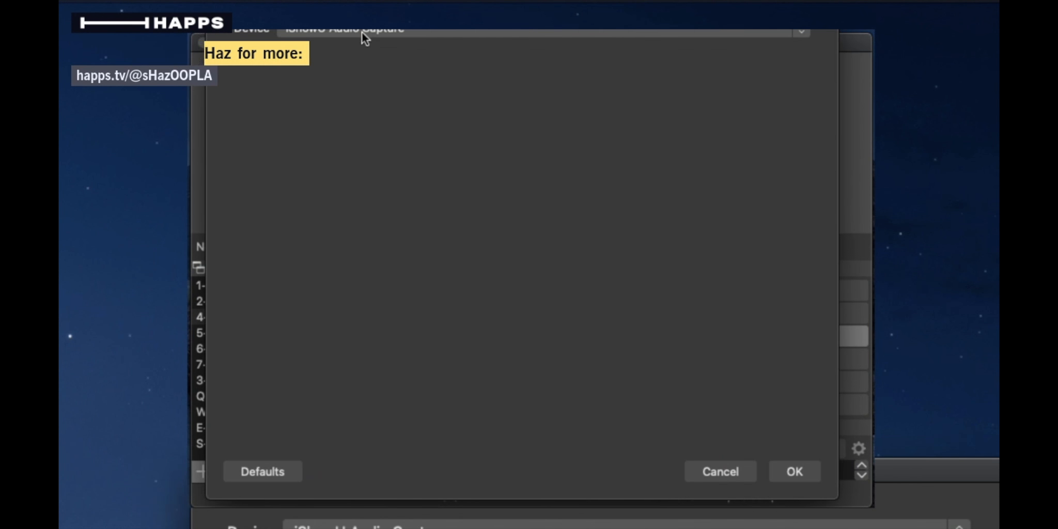
click(817, 478)
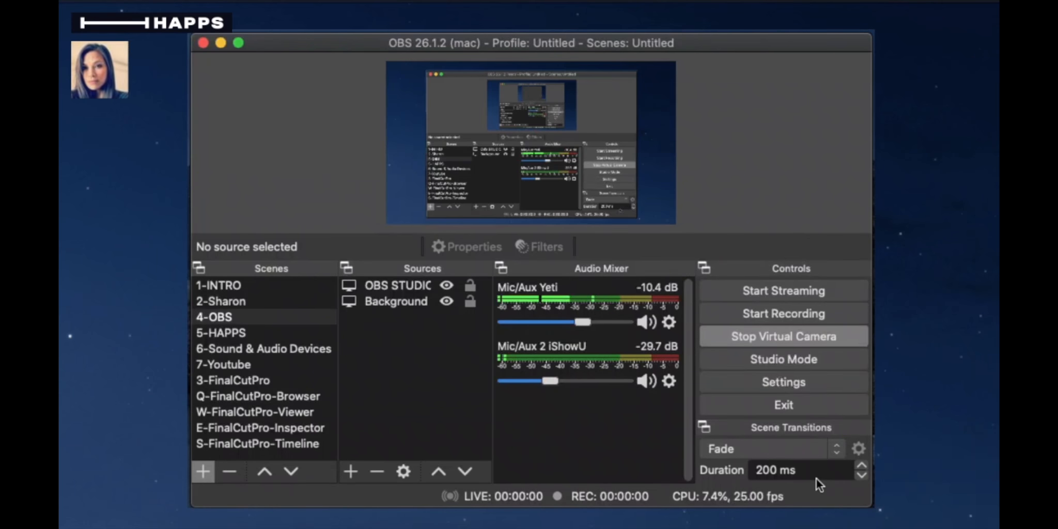
Open the advanced audio properties and choose Monitor and Output as the iShowU input's audio monitoring
click(670, 383)
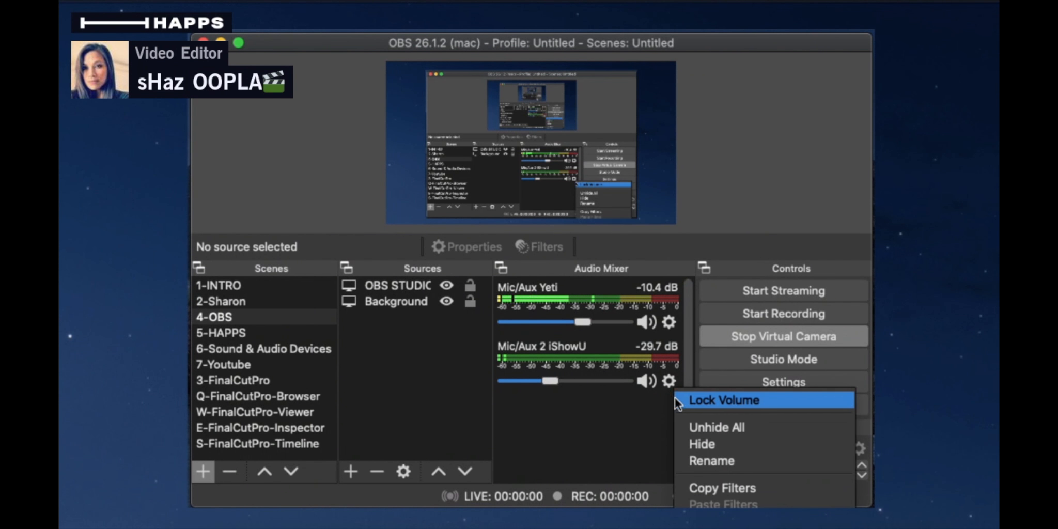
click(715, 486)
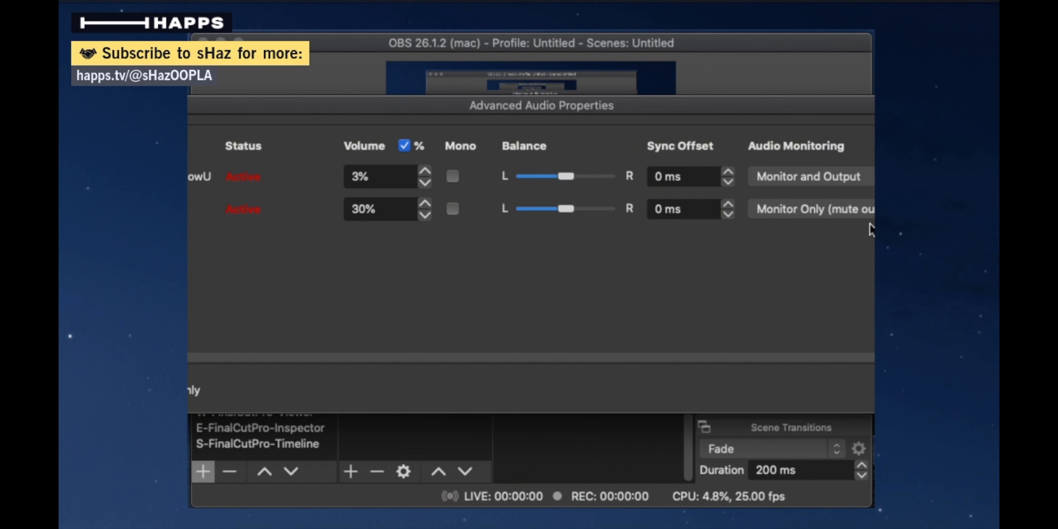
click(751, 227)
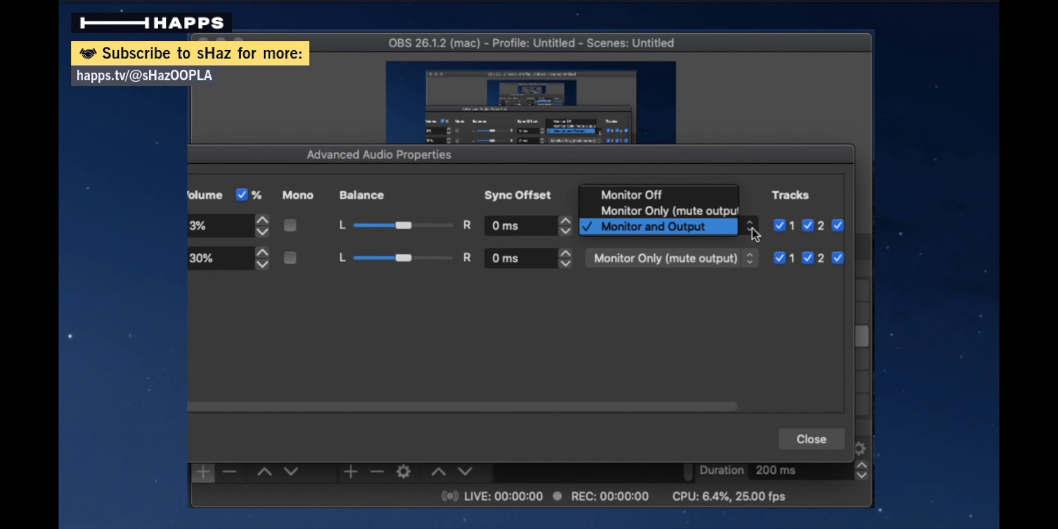
click(699, 227)
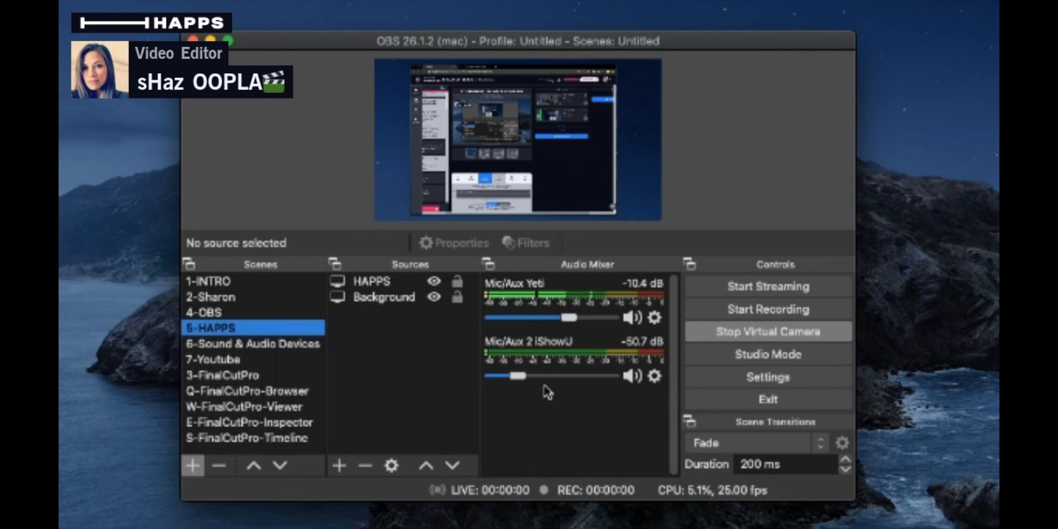
Make 1-INTRO the active scene to play the intro video
click(276, 282)
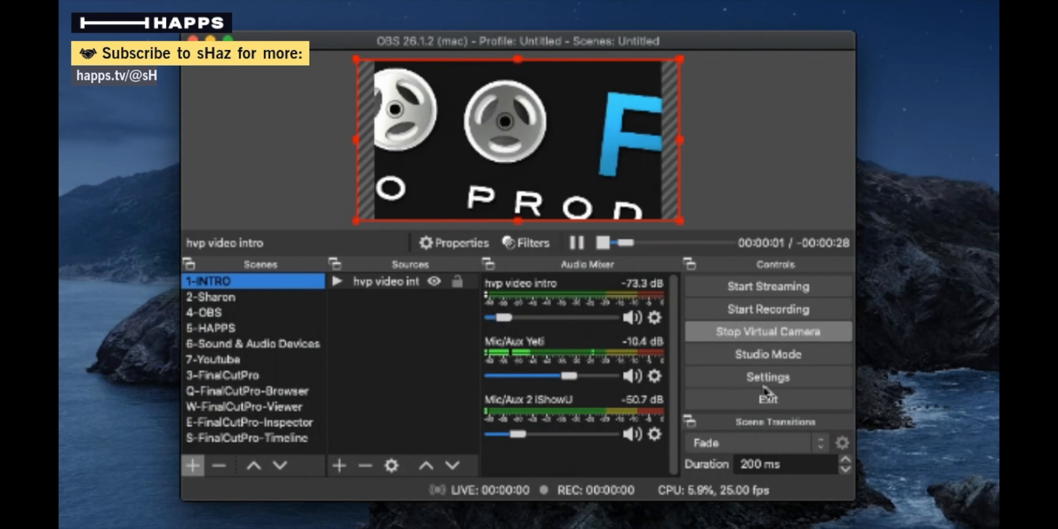